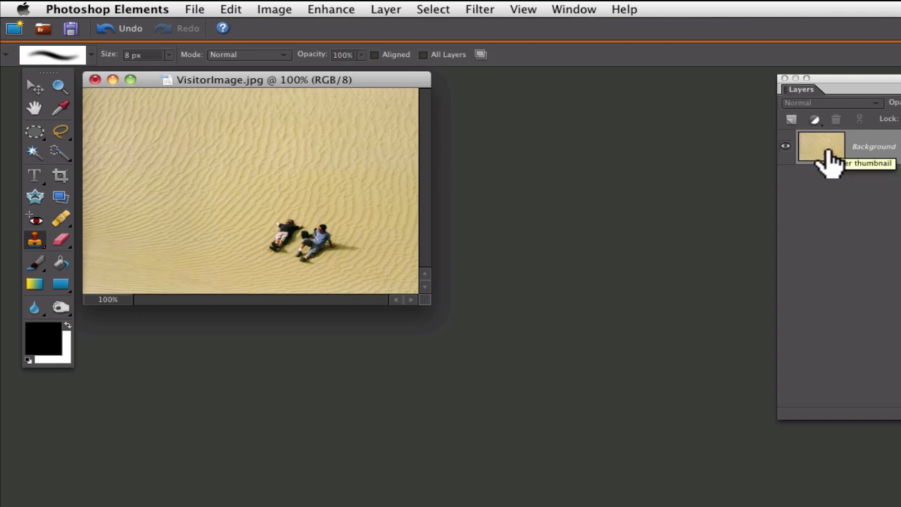
- Duplicate the Background layer
drag(831, 160, 795, 125)
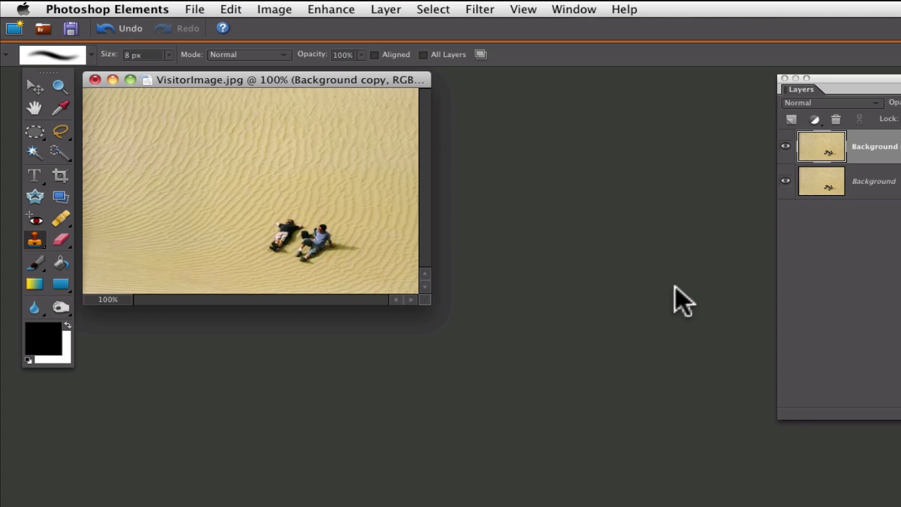
- Lasso around the person lying in the black shirt and move the selection outline onto the clear sand to their left
key(super+plus)
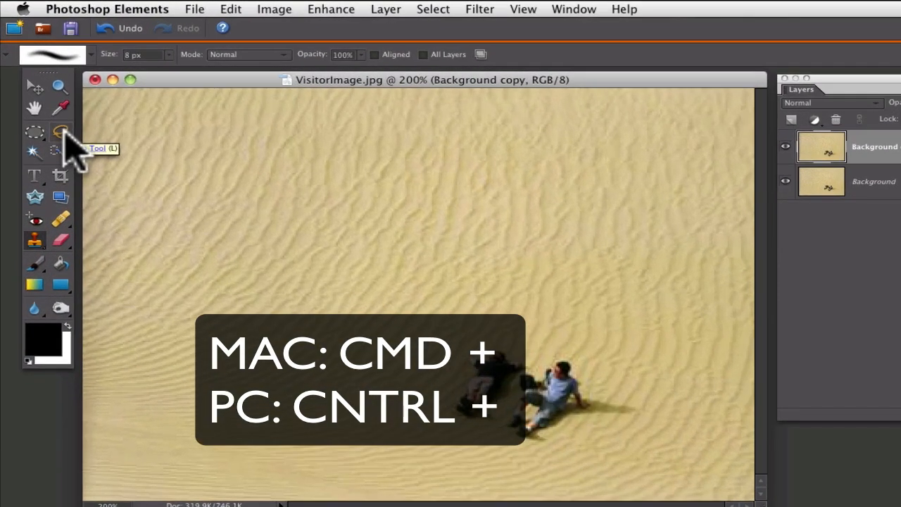
click(62, 133)
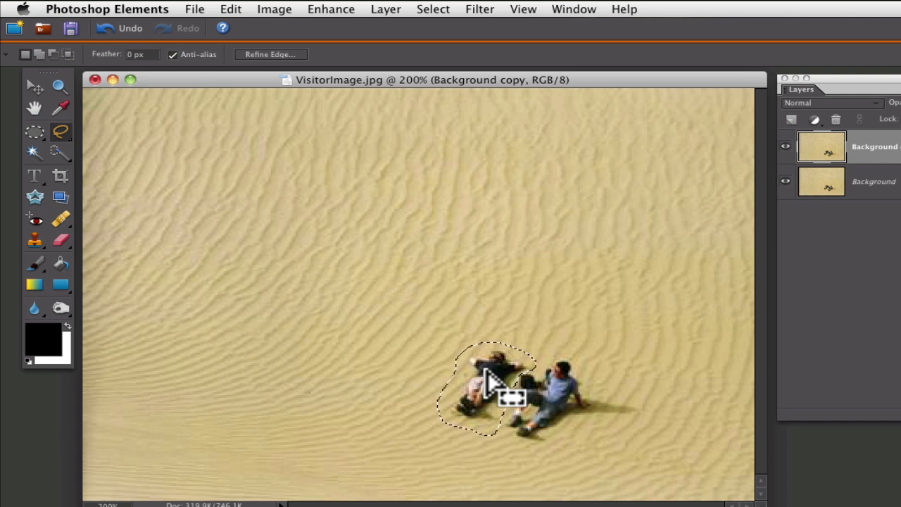
mouse_move(486, 377)
mouse_down()
mouse_move(477, 366)
mouse_move(411, 361)
mouse_up()
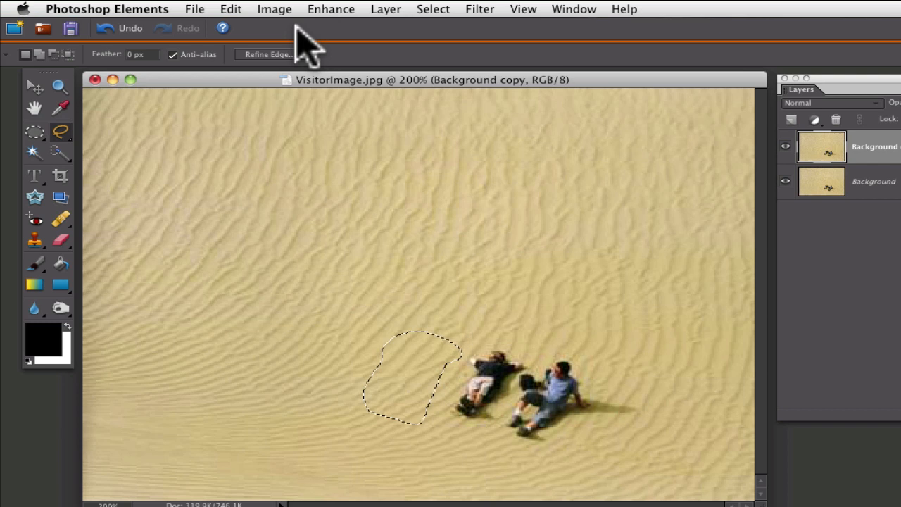
- Feather the selection by 1 pixel, cover the lying person with a copy of the selected sand, and deselect
click(433, 9)
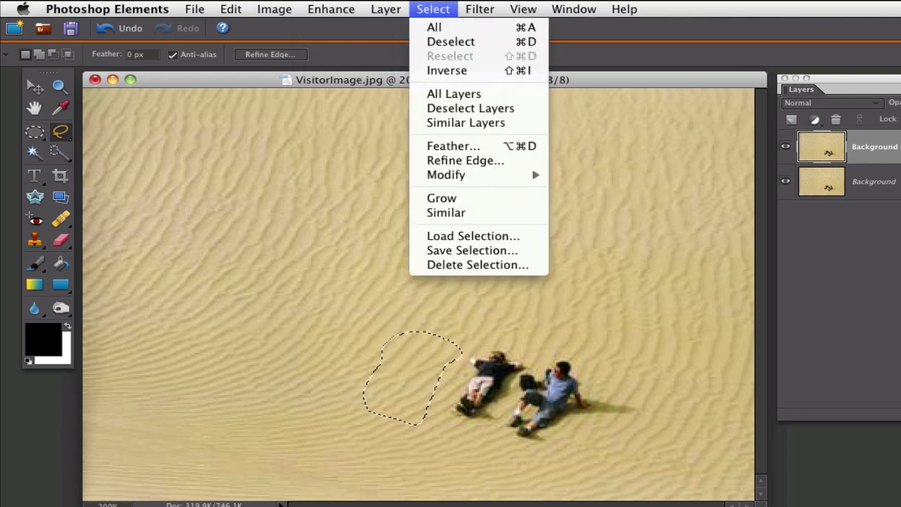
click(444, 146)
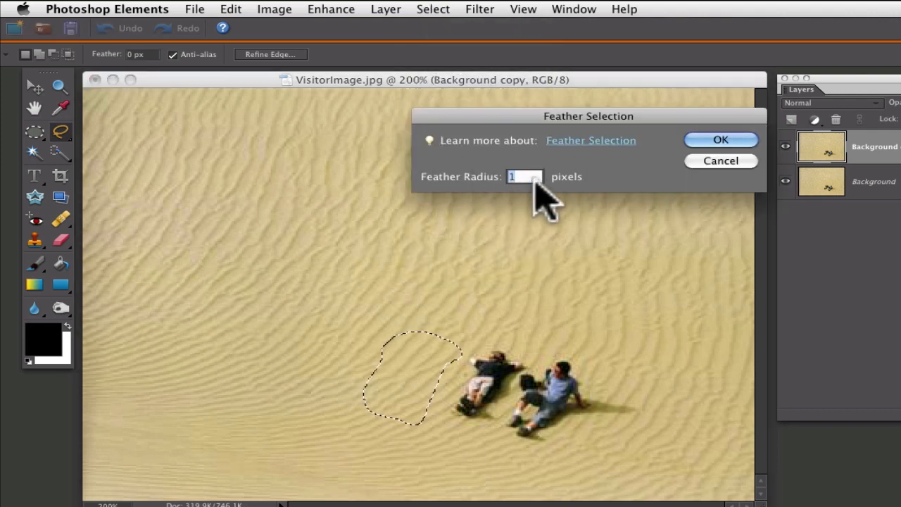
click(720, 140)
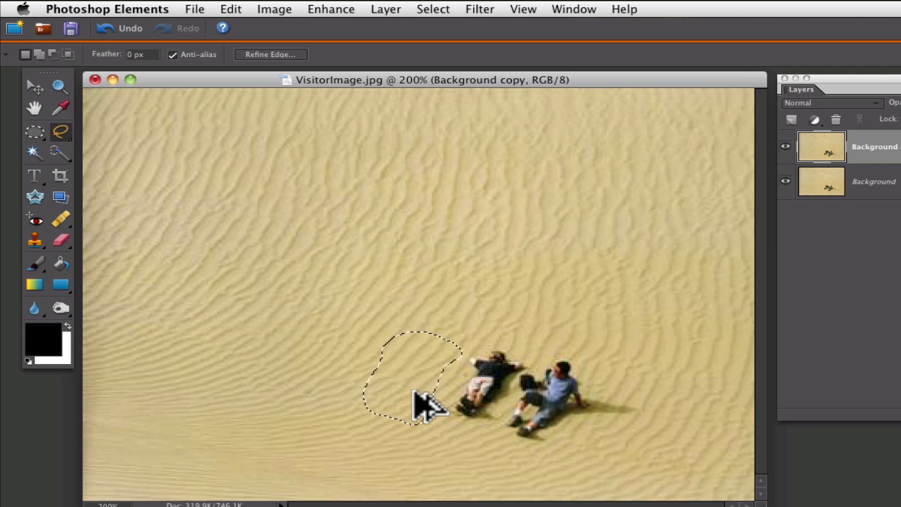
drag(413, 389, 495, 393)
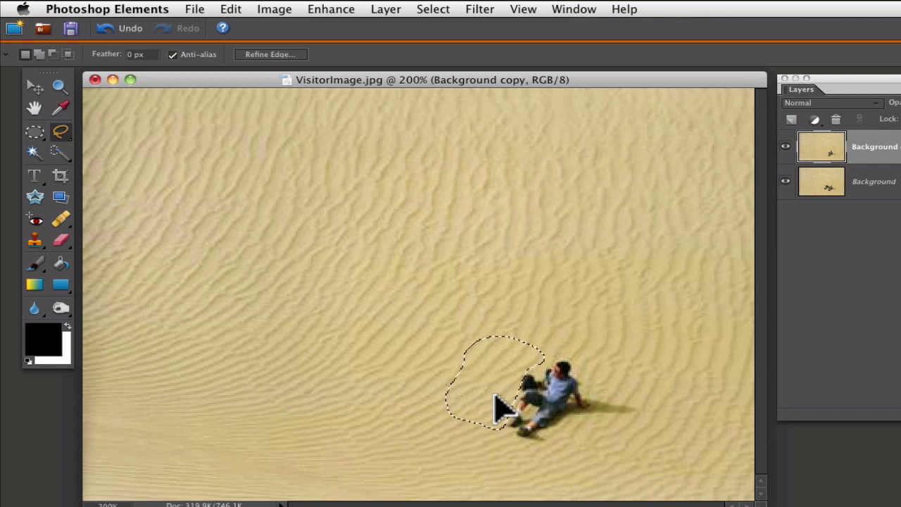
click(496, 399)
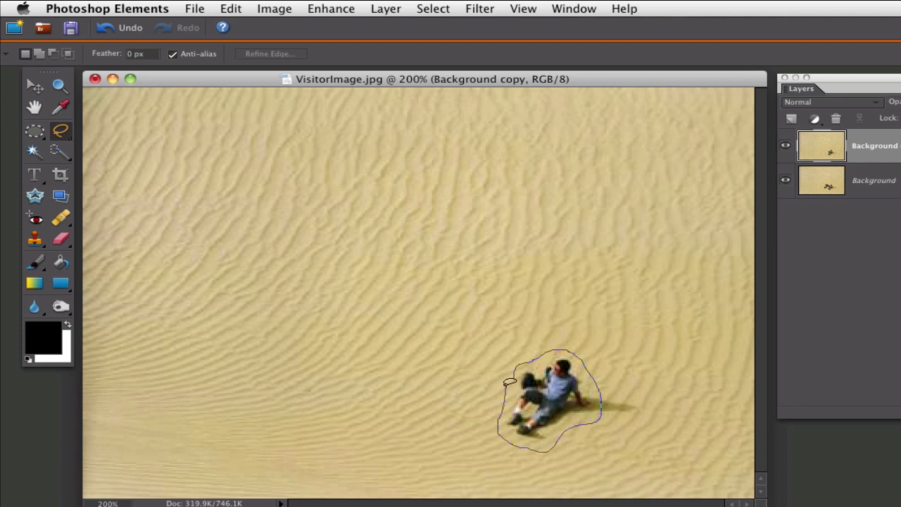
- Lasso around the seated person in the blue shirt and move the selection outline onto the clear sand to their right
drag(508, 381, 506, 383)
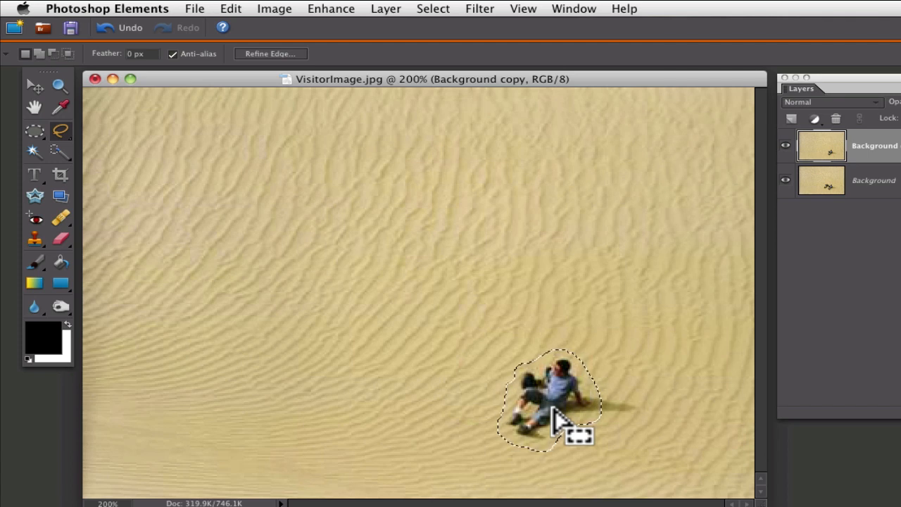
mouse_move(556, 422)
mouse_down()
mouse_move(675, 422)
mouse_move(692, 408)
mouse_move(697, 424)
mouse_up()
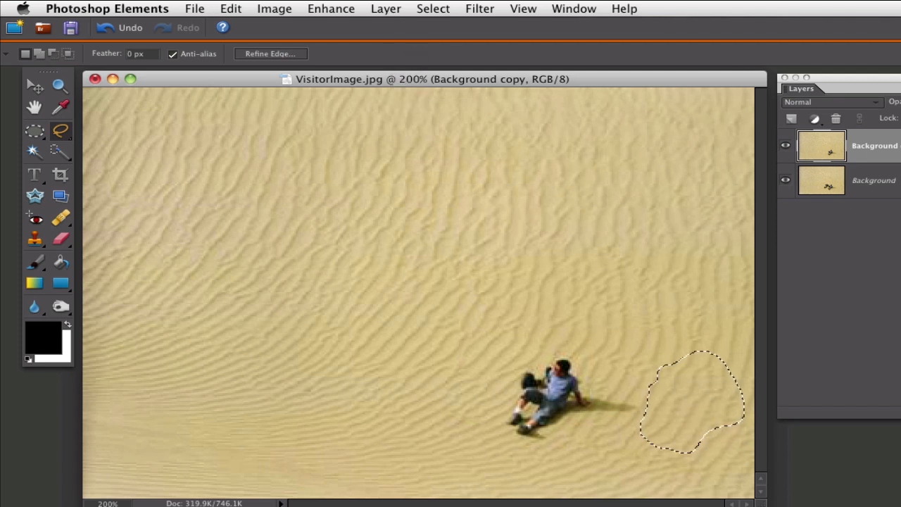
- Feather the selection by 1 pixel, cover the seated person with a copy of the selected sand, and deselect
click(433, 8)
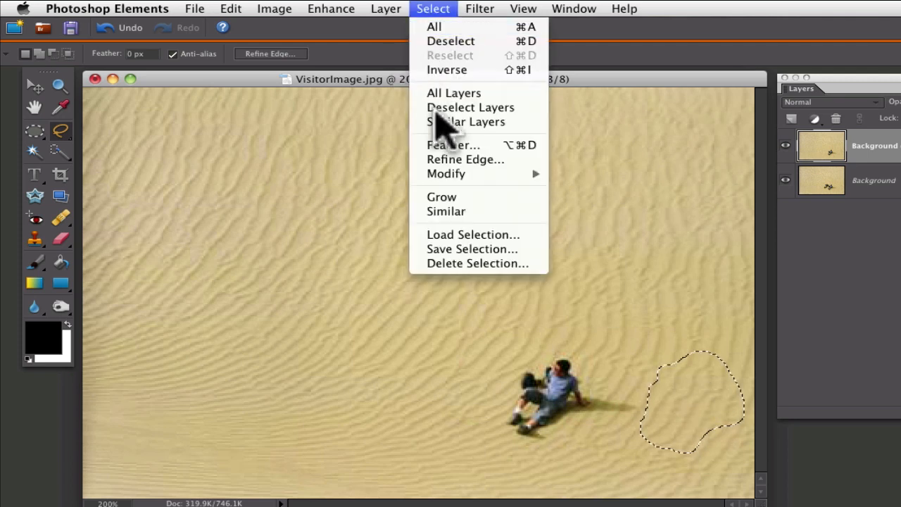
click(450, 145)
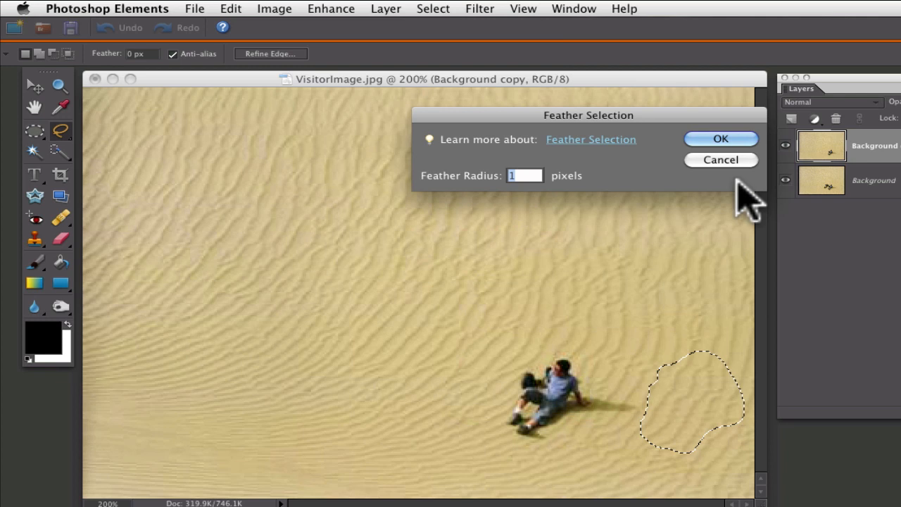
click(731, 140)
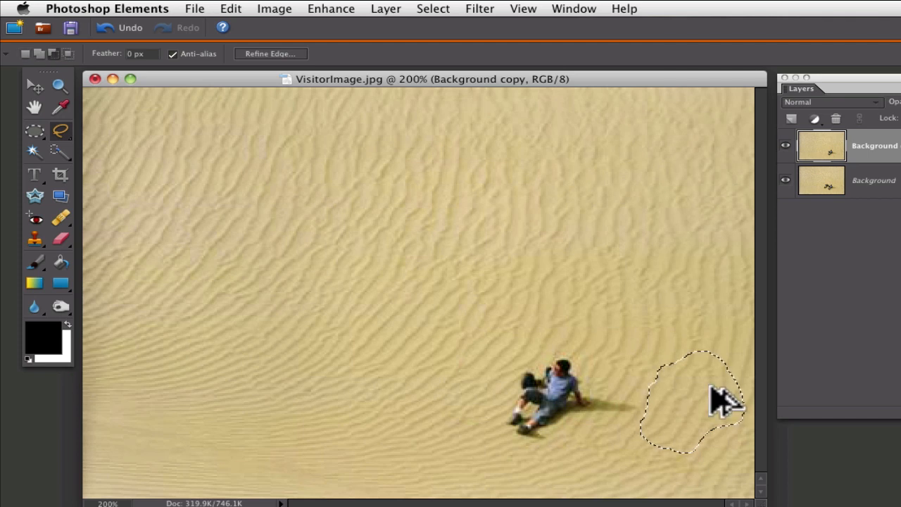
drag(719, 400, 562, 377)
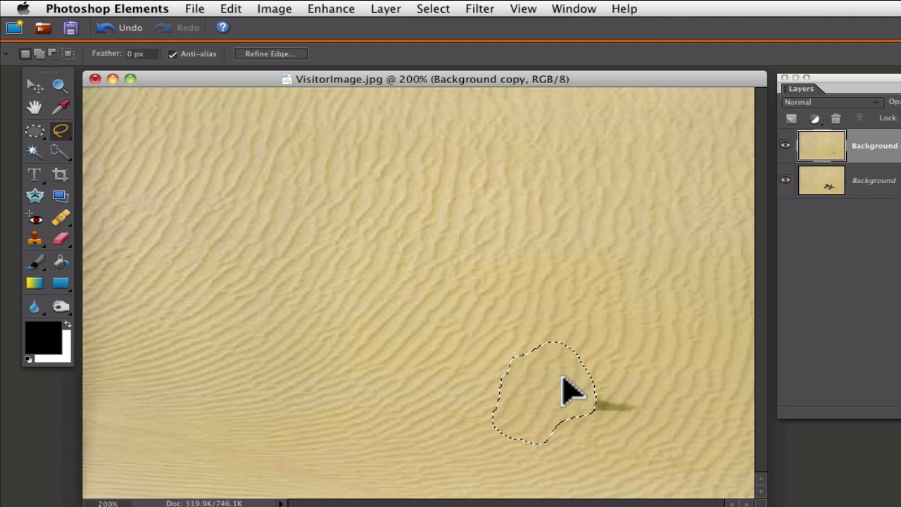
click(658, 451)
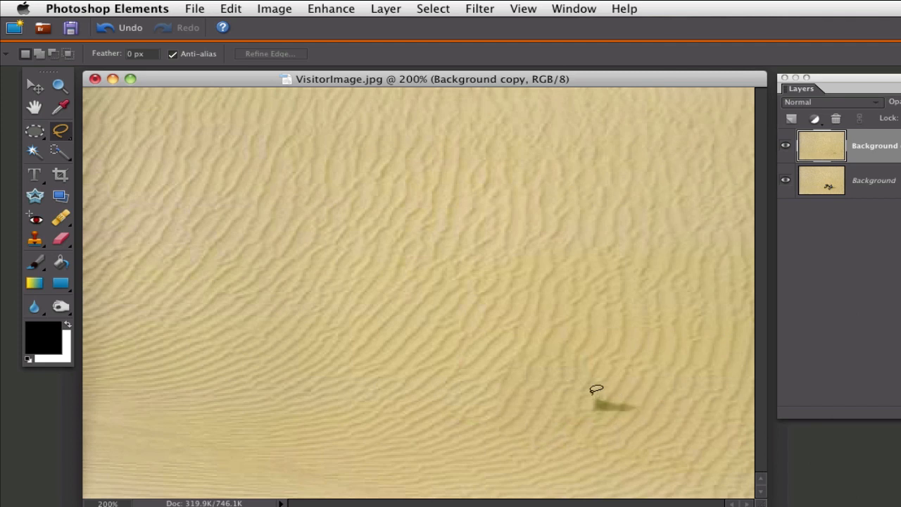
- Lasso around the leftover shadow and move the selection outline onto the clear sand just below it
mouse_move(594, 390)
mouse_down()
mouse_move(643, 396)
mouse_move(642, 409)
mouse_move(589, 403)
mouse_up()
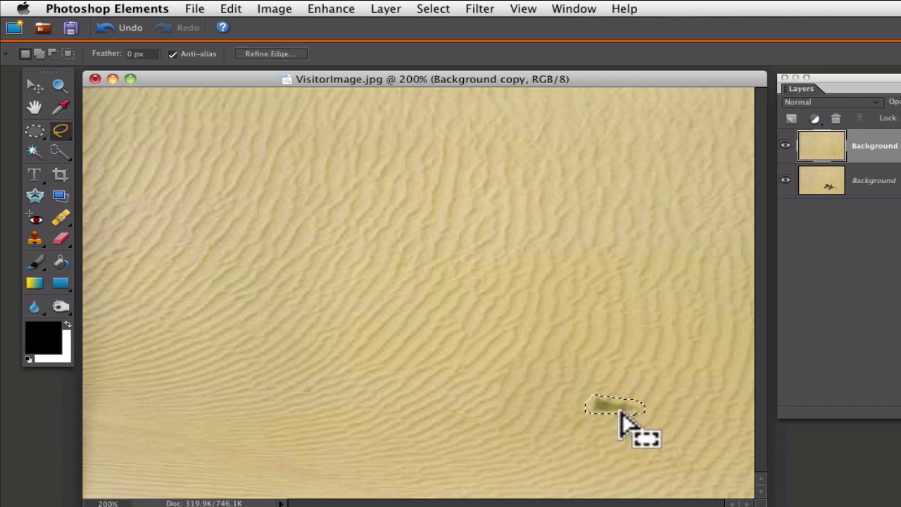
drag(619, 414, 615, 440)
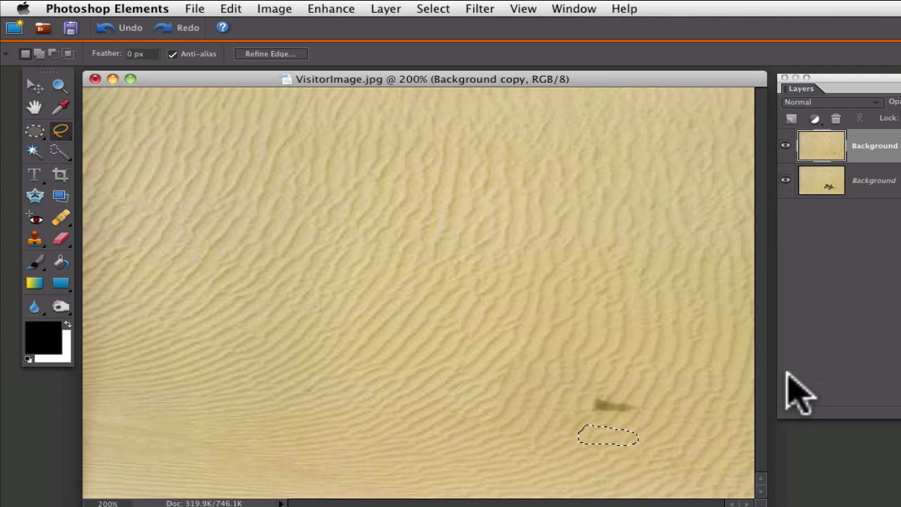
- Feather the small selection, cover the leftover shadow with a copy of the selected sand, and deselect
click(433, 8)
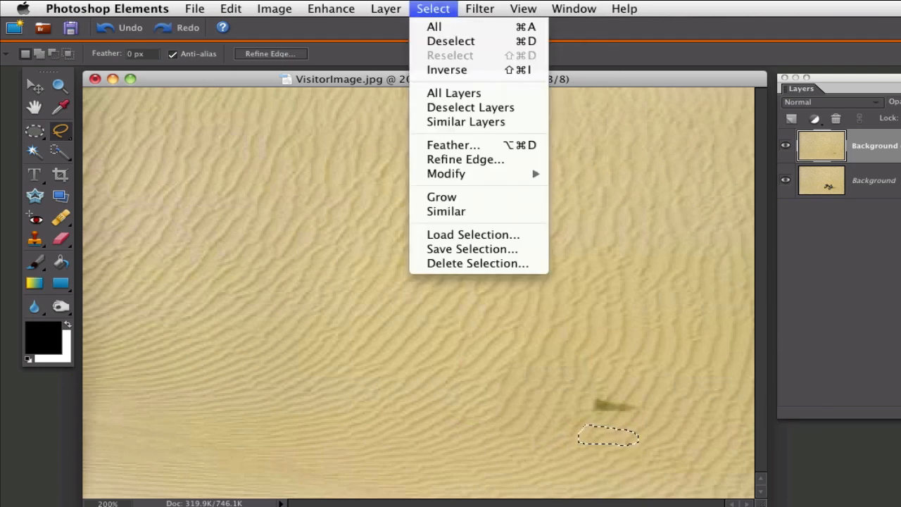
click(469, 147)
click(732, 138)
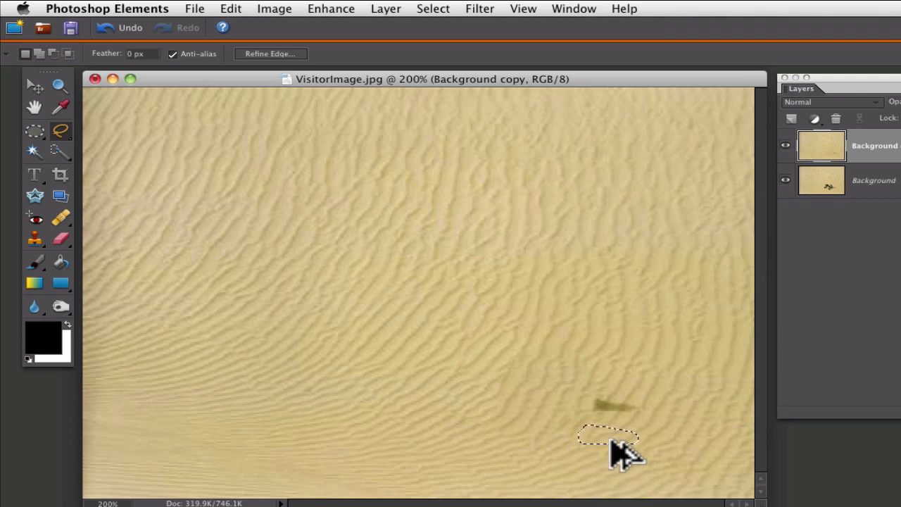
drag(609, 442, 619, 409)
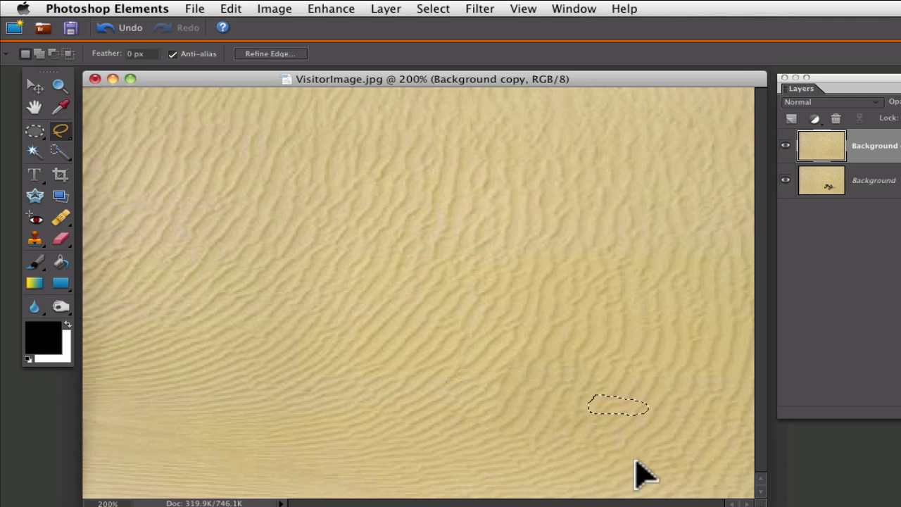
key(super+d)
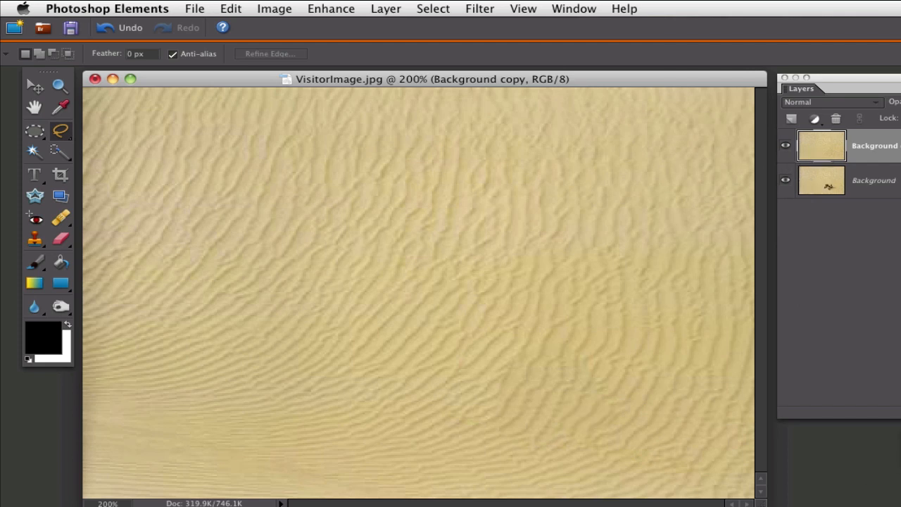
- Compare the retouched image with the original by repeatedly hiding and showing the Background copy layer
click(785, 146)
click(785, 146)
click(786, 145)
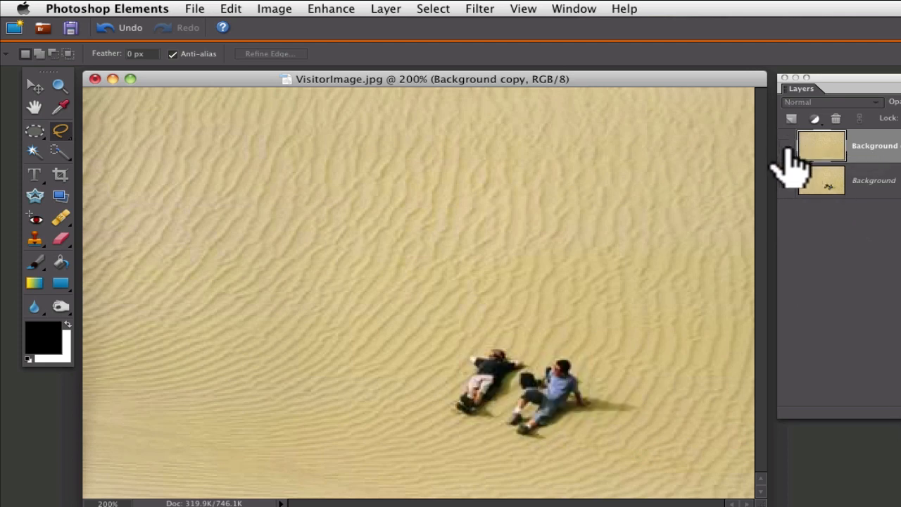
click(785, 145)
click(785, 146)
click(786, 145)
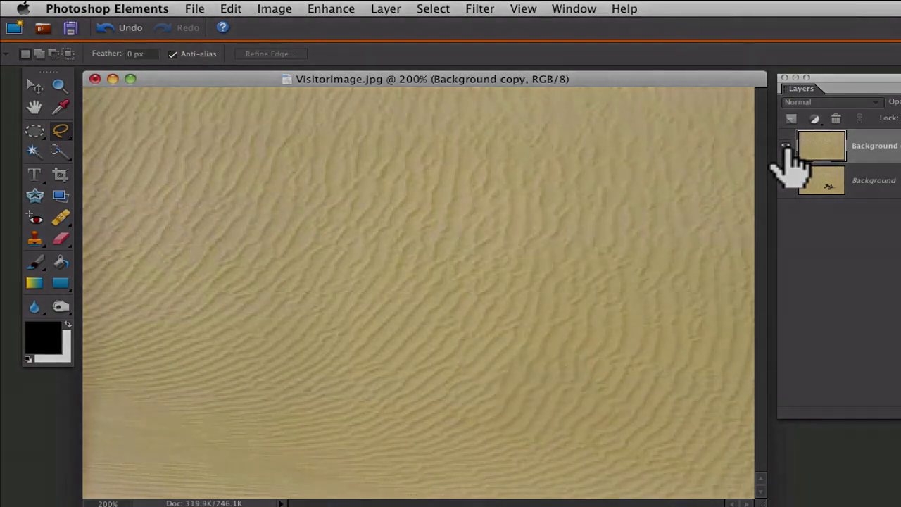
click(786, 146)
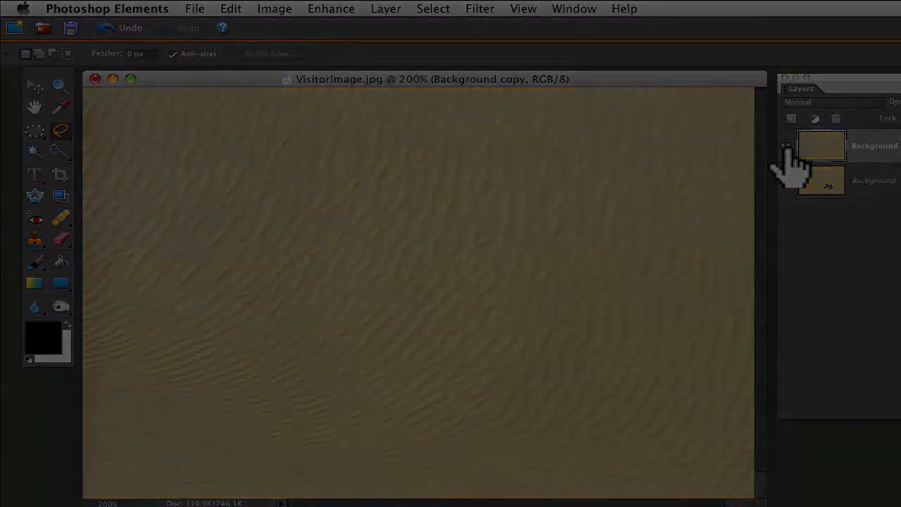
click(785, 146)
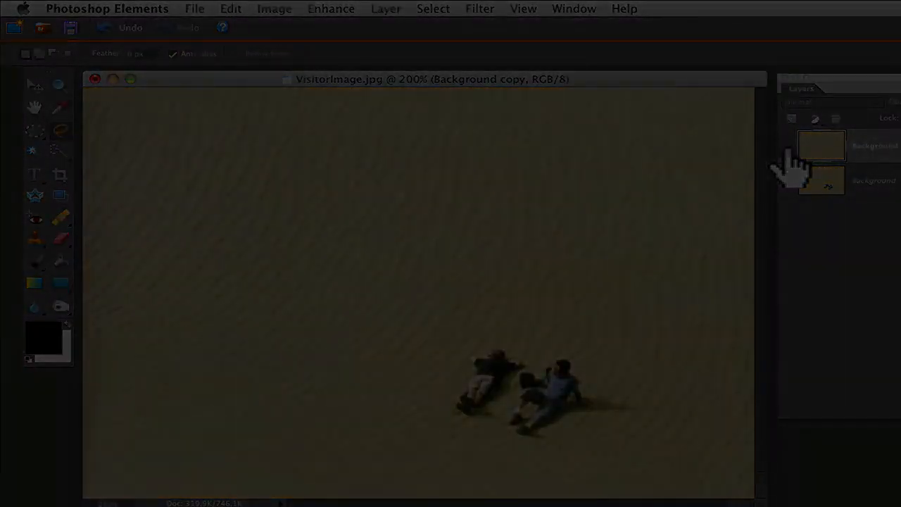